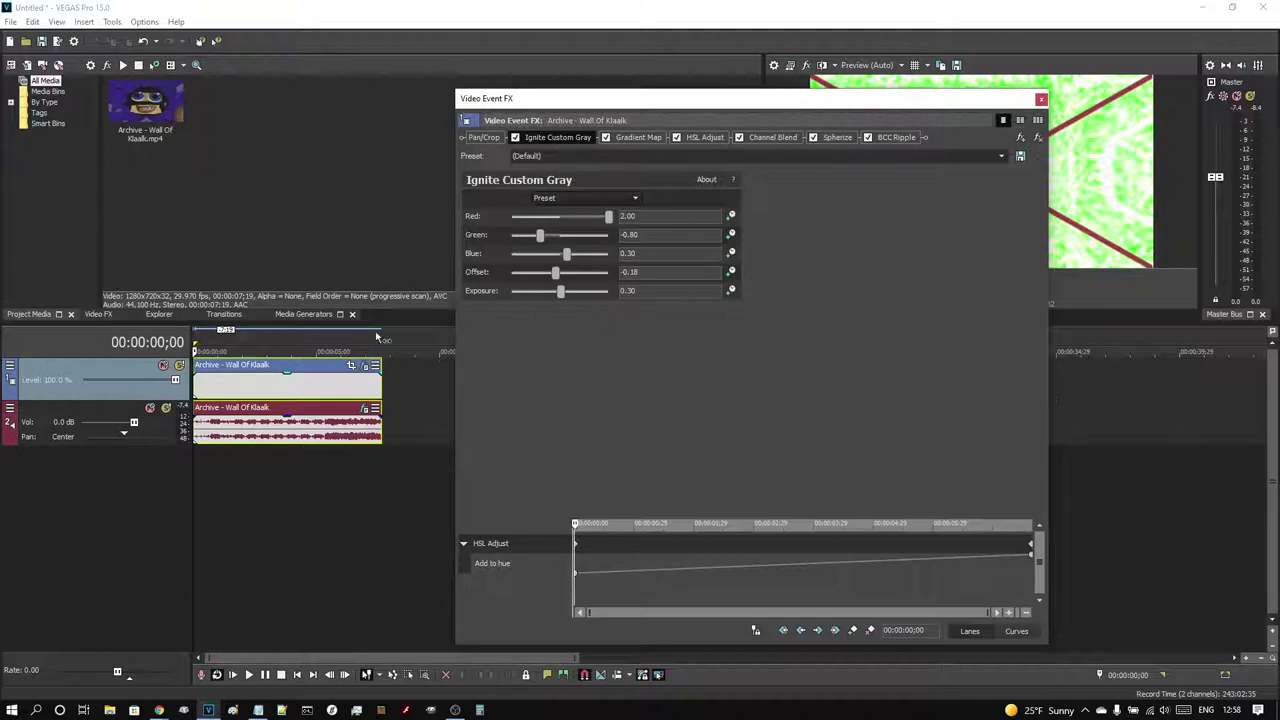
# Step: Examine the colour of each Gradient Map control point on the Wall Of Klaalk video clip, from the first to the last
pyautogui.click(640, 138)
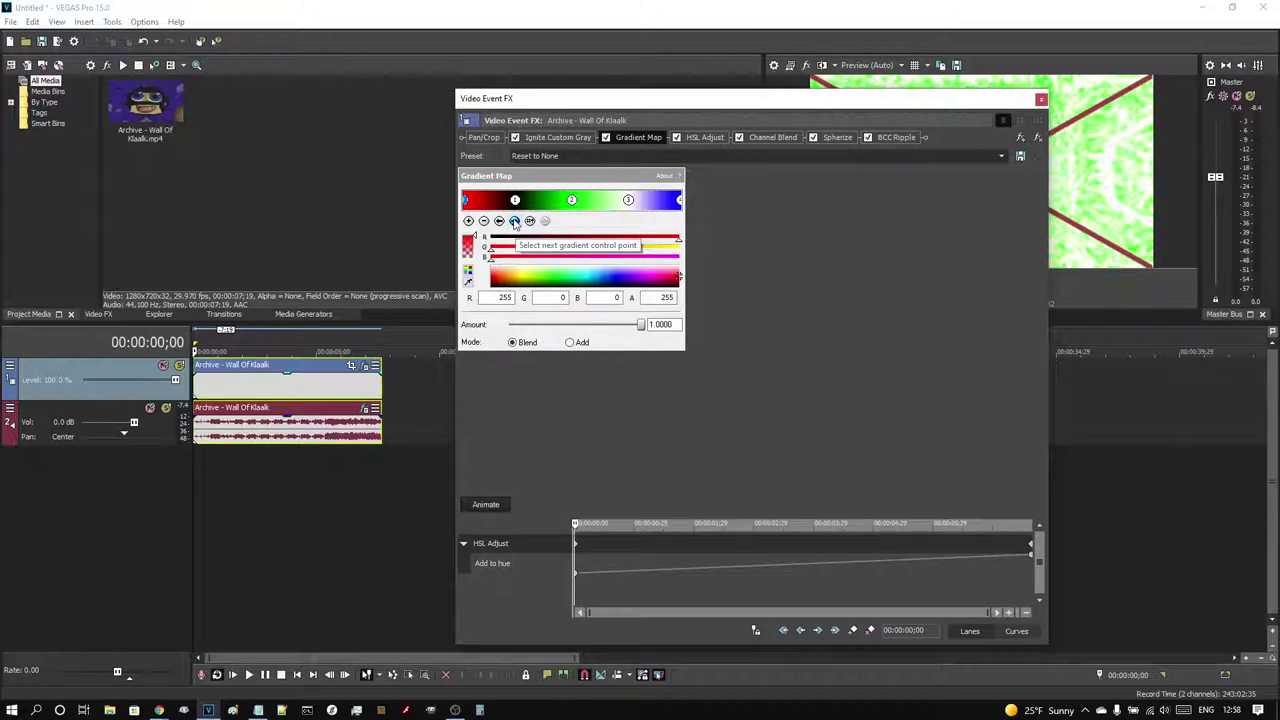
pyautogui.click(514, 221)
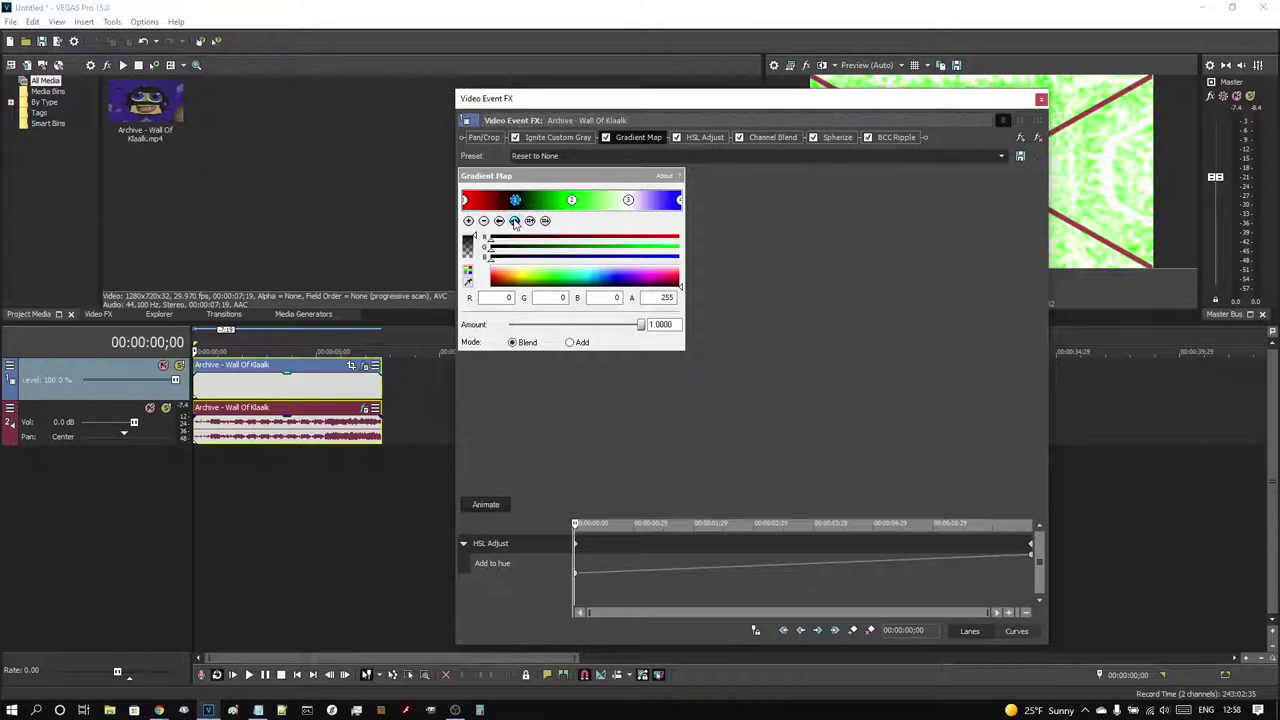
pyautogui.click(514, 221)
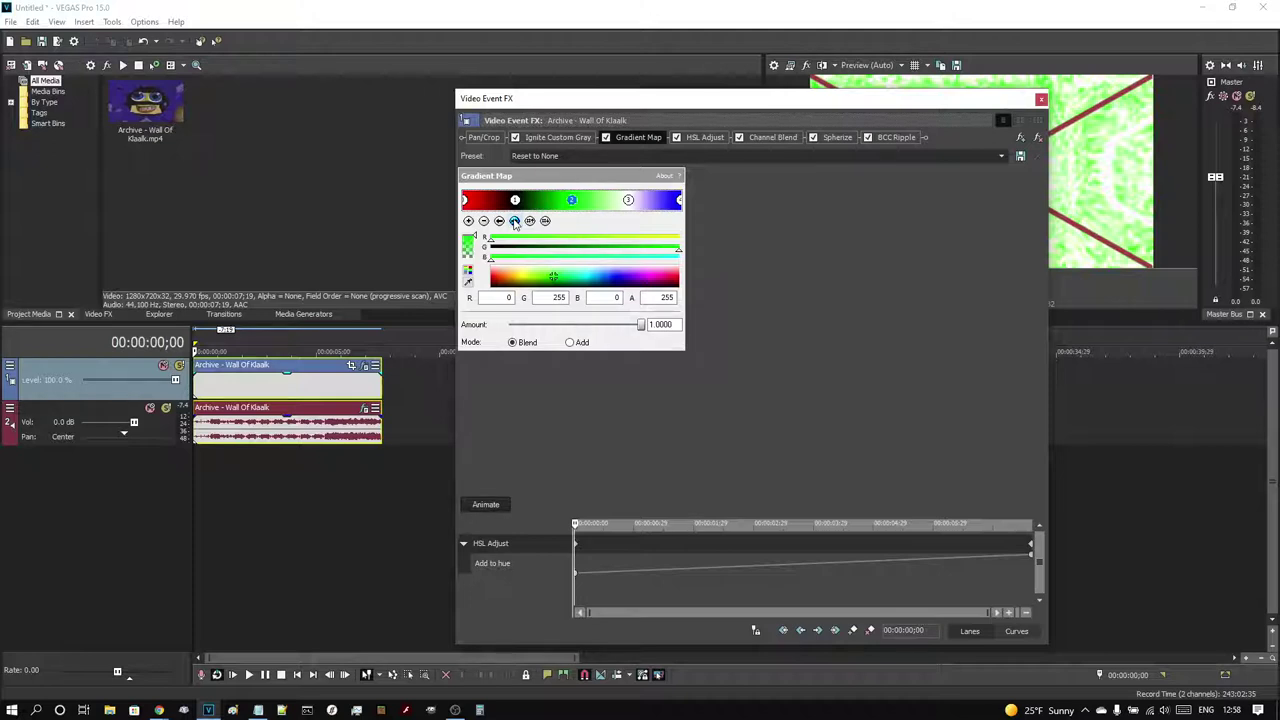
pyautogui.click(514, 221)
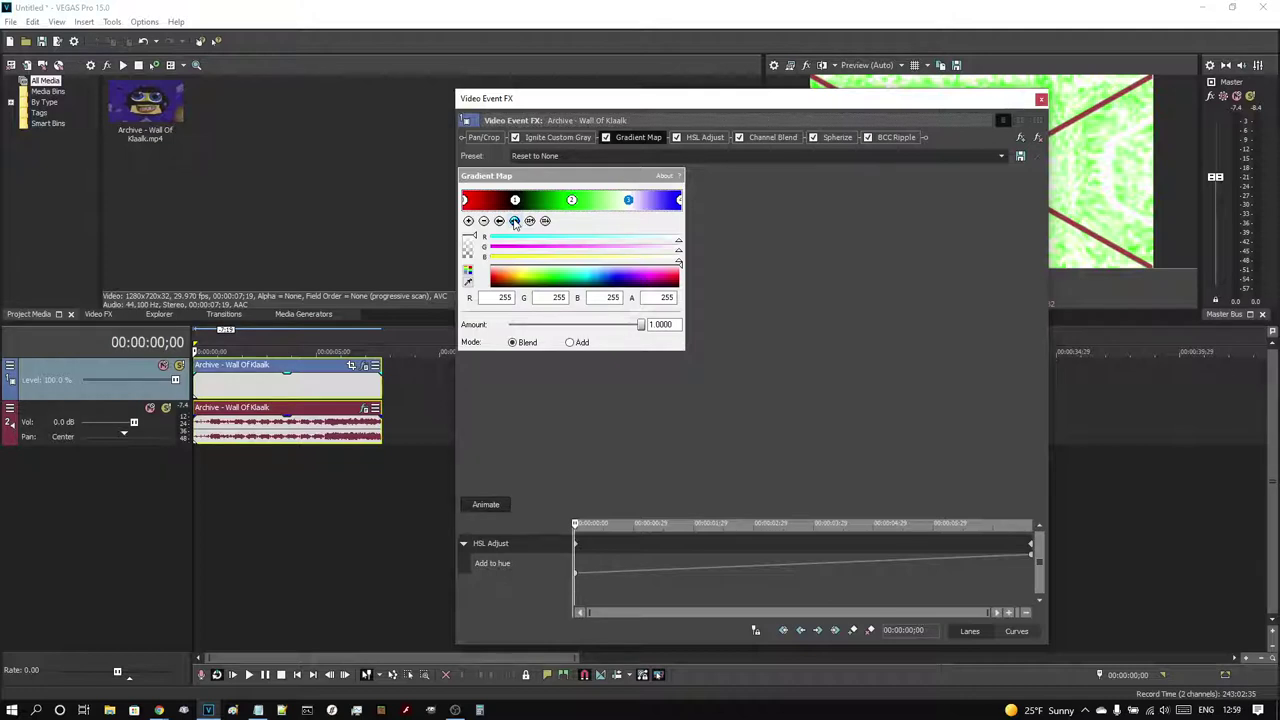
pyautogui.click(515, 221)
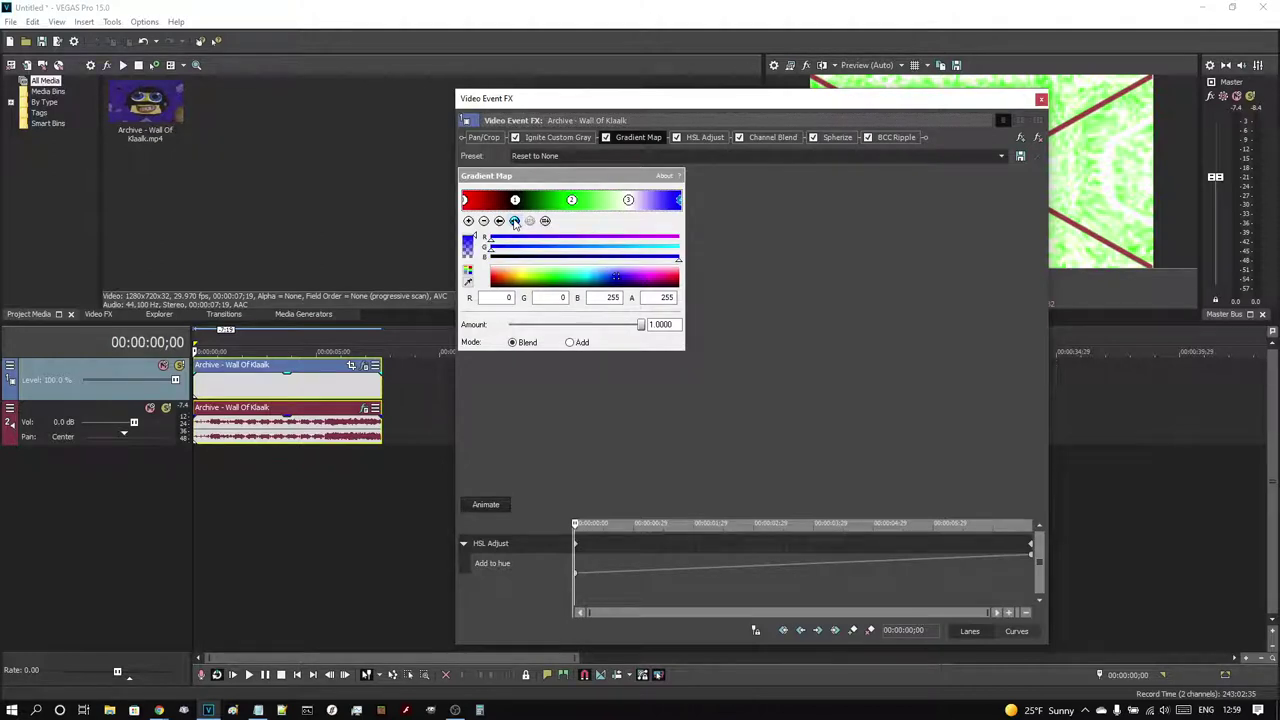
# Step: Examine the HSL Adjust, Channel Blend and Spherize settings, including the hue at the final keyframe and the Spherize scaling
pyautogui.click(704, 137)
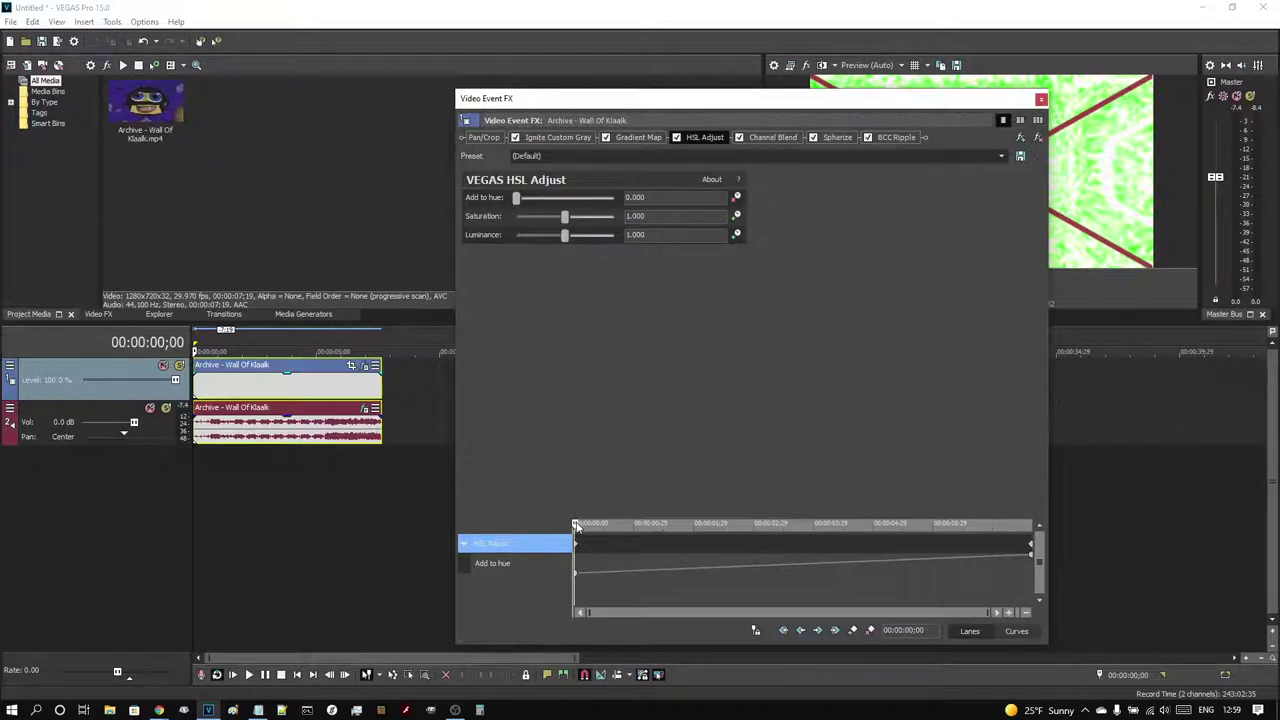
pyautogui.moveTo(581, 527); pyautogui.dragTo(1141, 536)
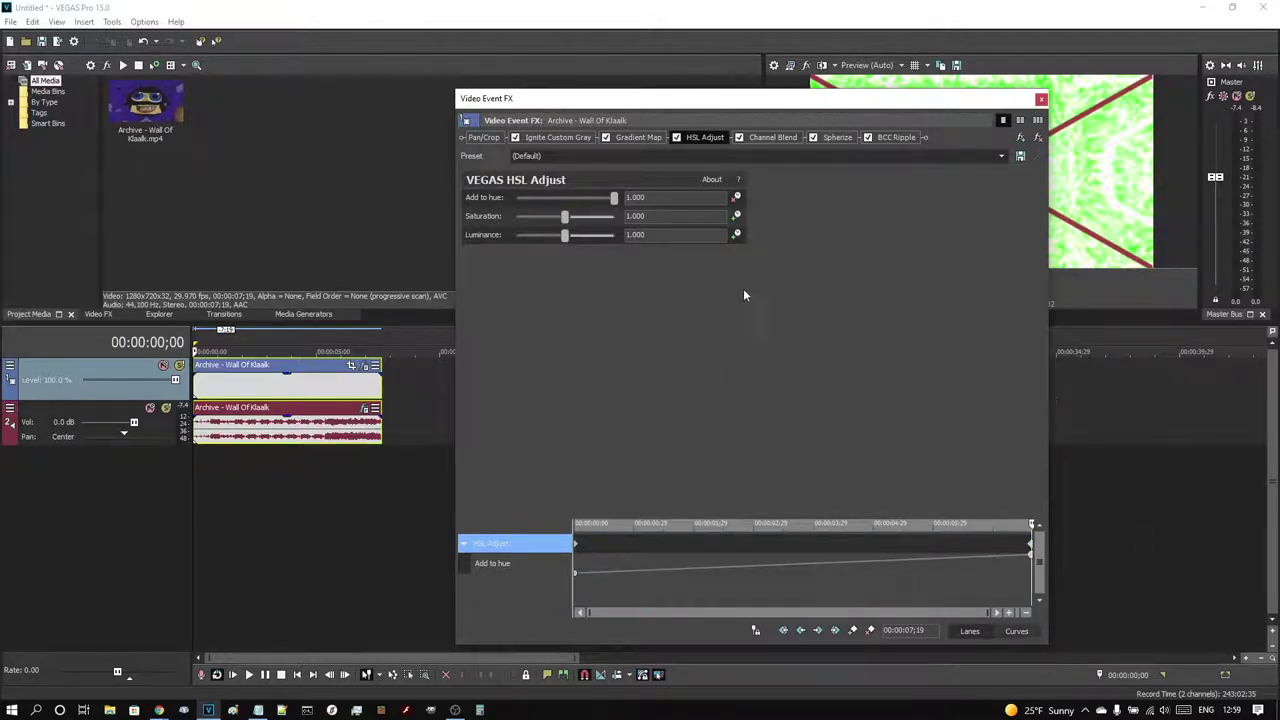
pyautogui.click(788, 139)
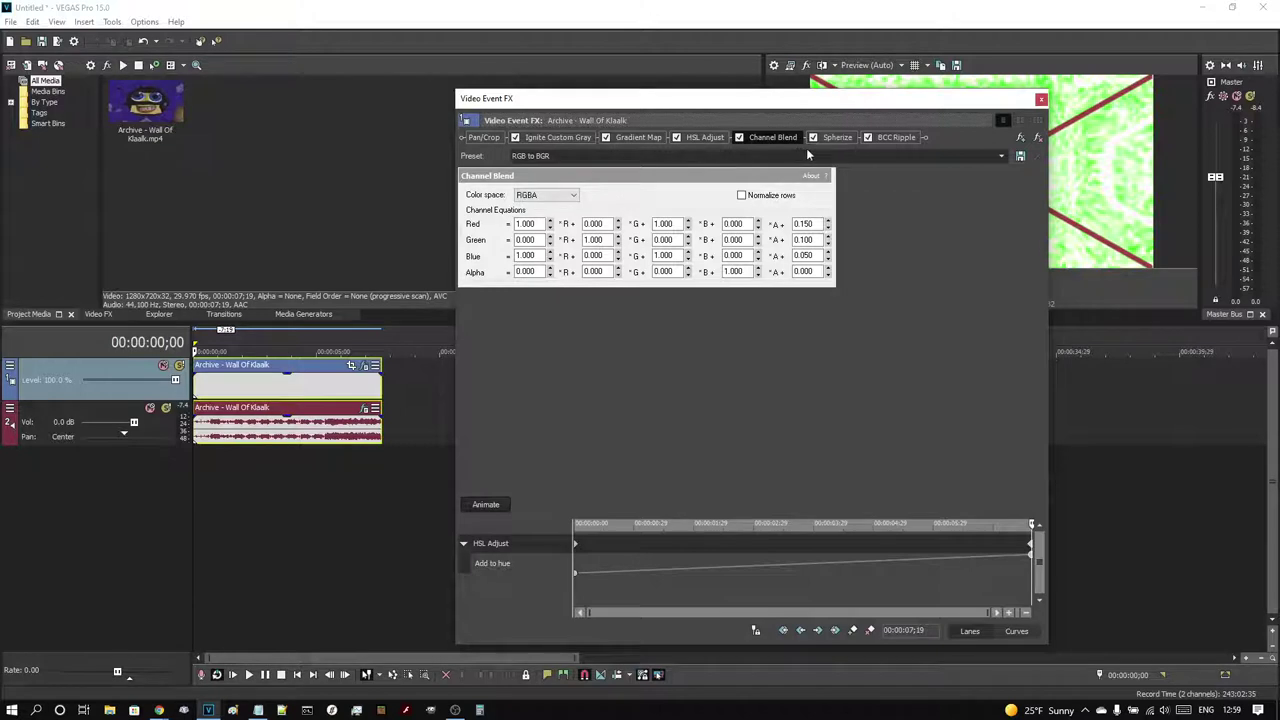
pyautogui.click(838, 138)
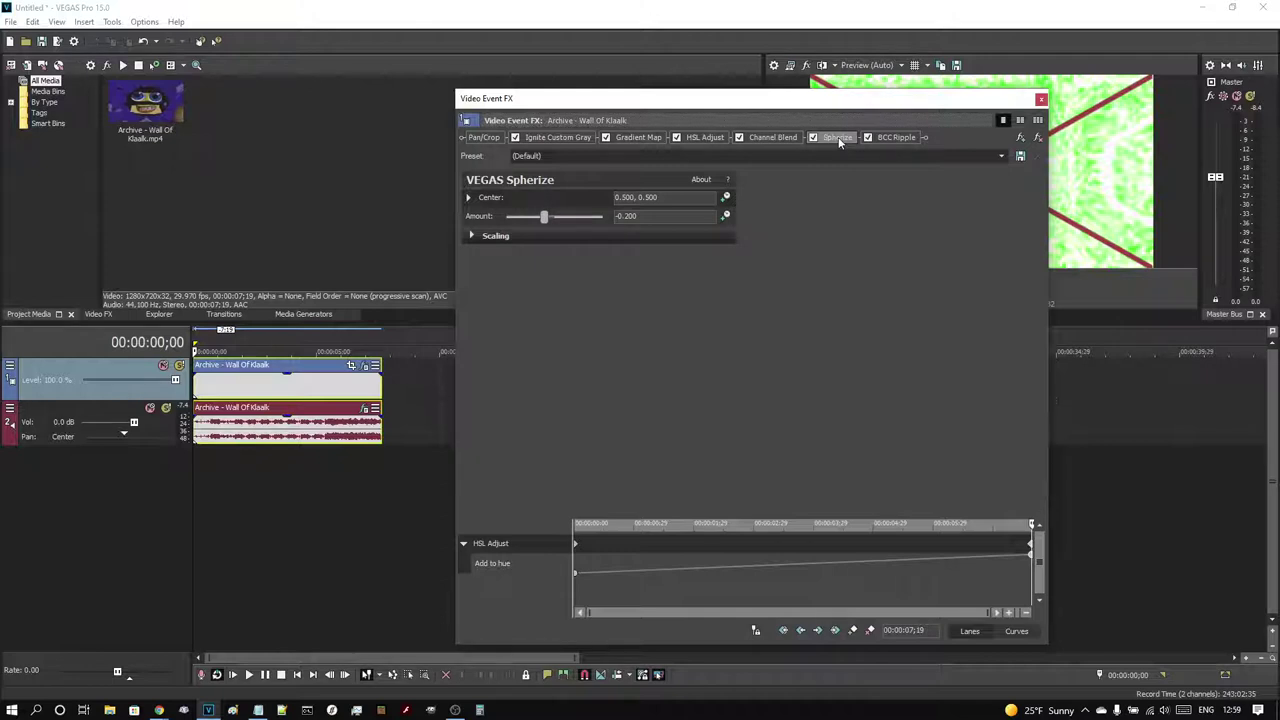
pyautogui.click(471, 235)
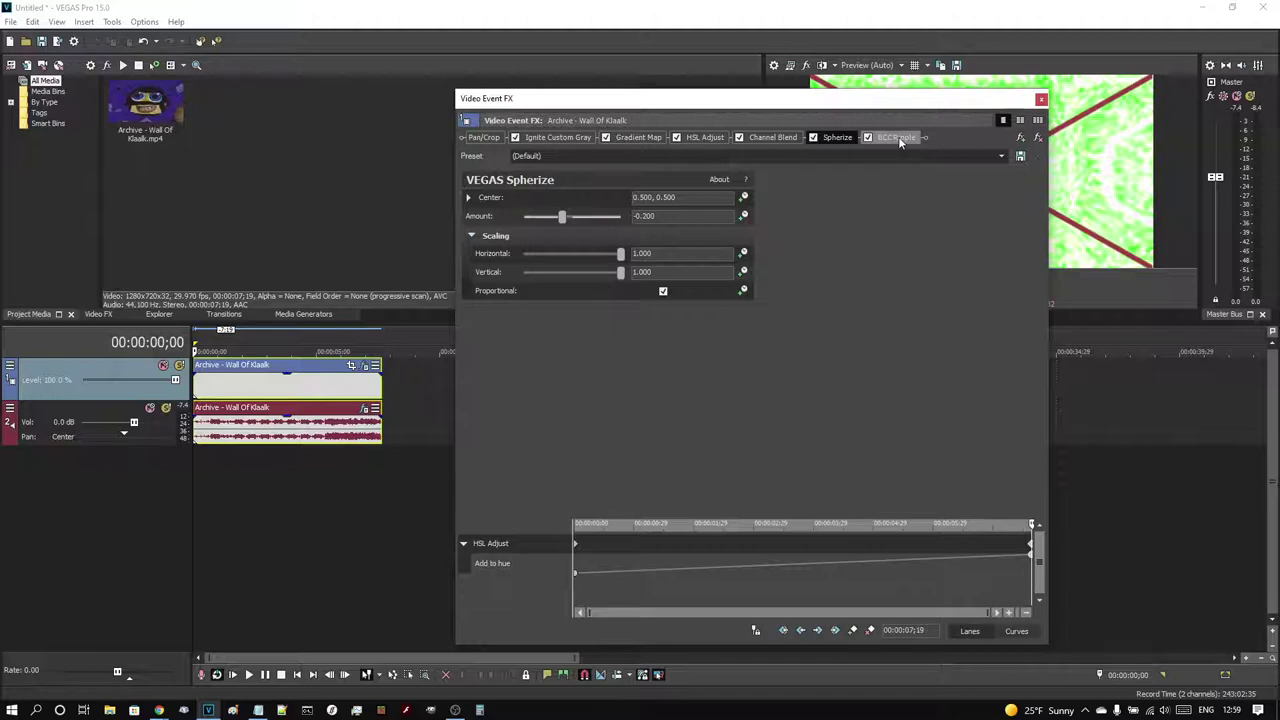
# Step: Examine the BCC Ripple parameters down through the Chaos section with the effects window enlarged, and close the window
pyautogui.click(897, 138)
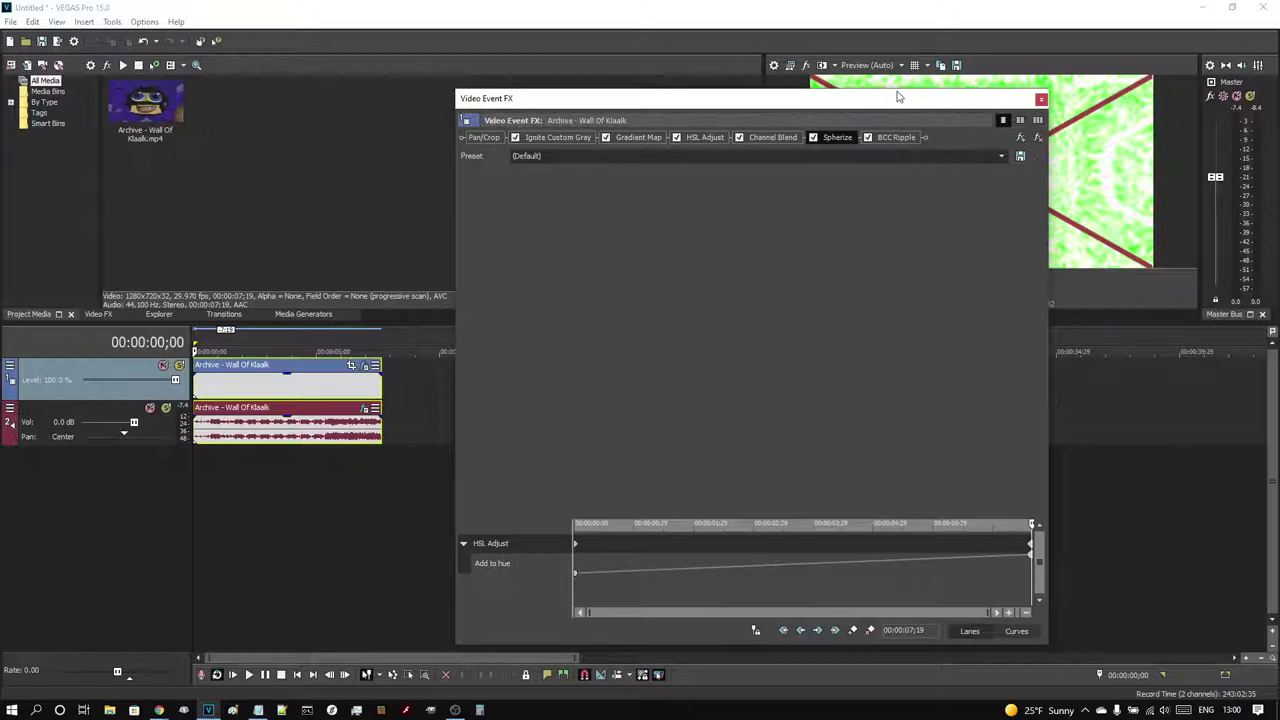
pyautogui.moveTo(897, 97); pyautogui.dragTo(899, 204)
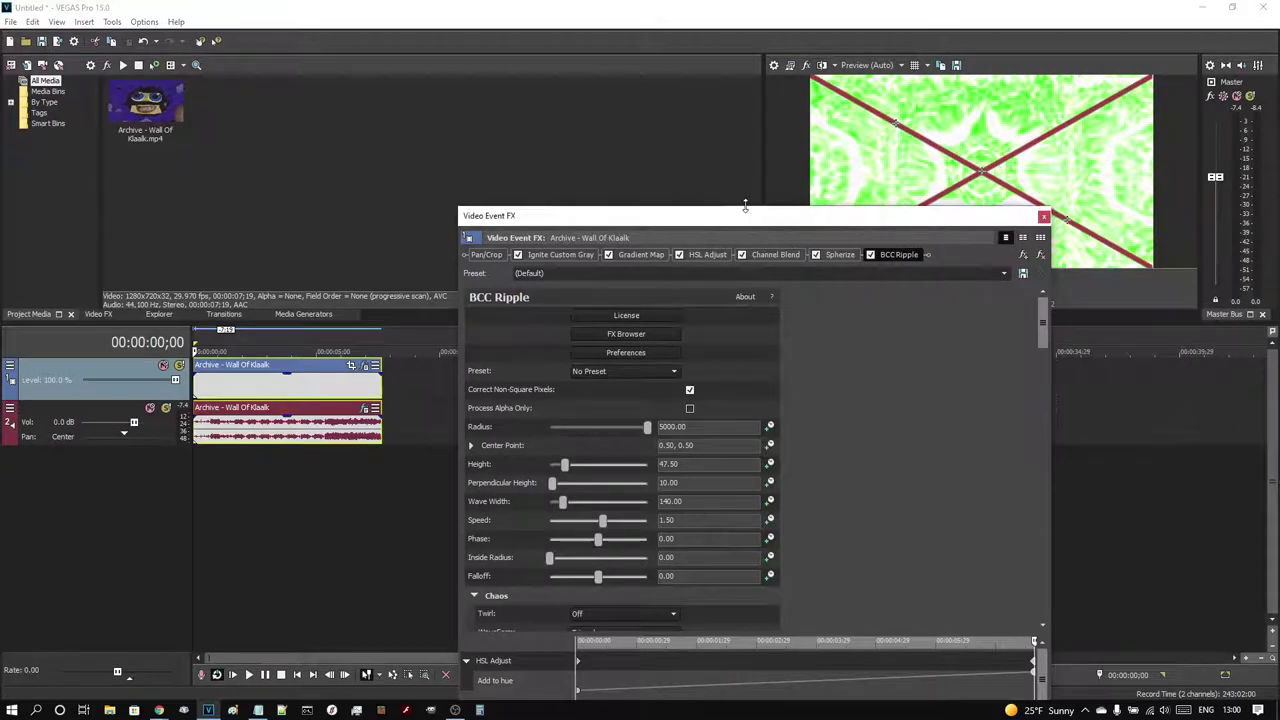
pyautogui.moveTo(749, 209); pyautogui.dragTo(731, 40)
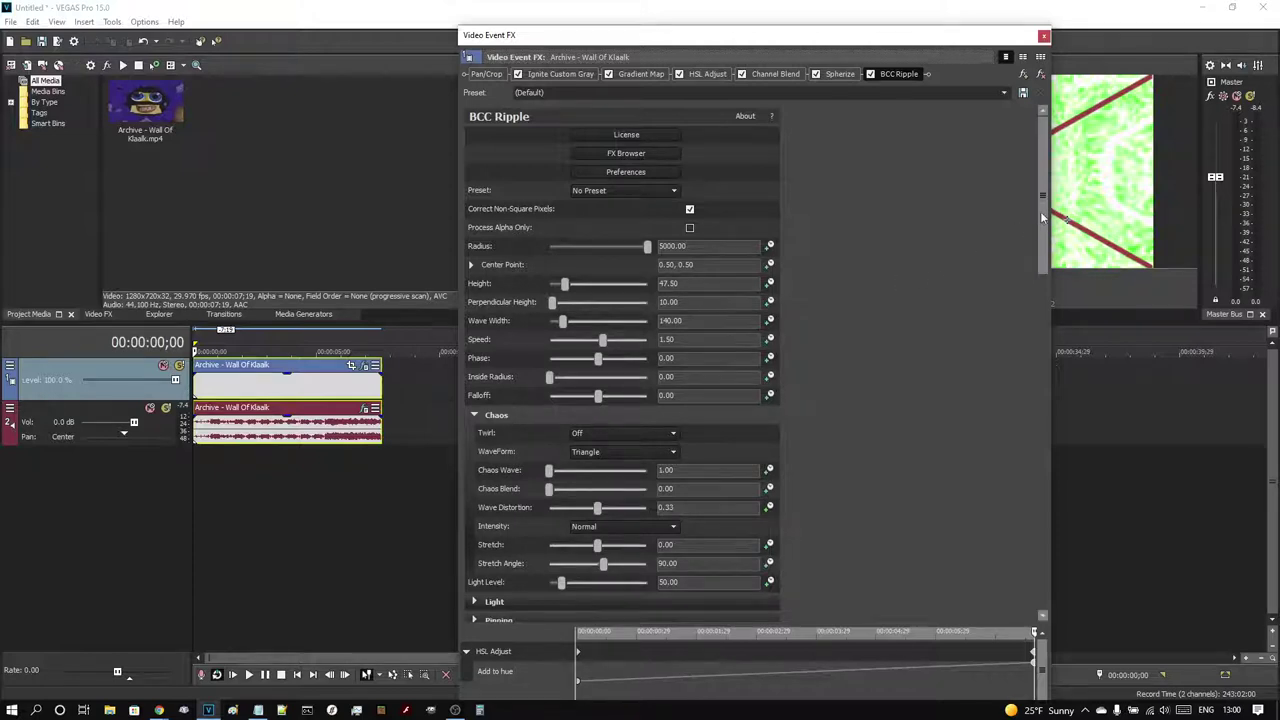
pyautogui.moveTo(1040, 218); pyautogui.dragTo(1040, 245)
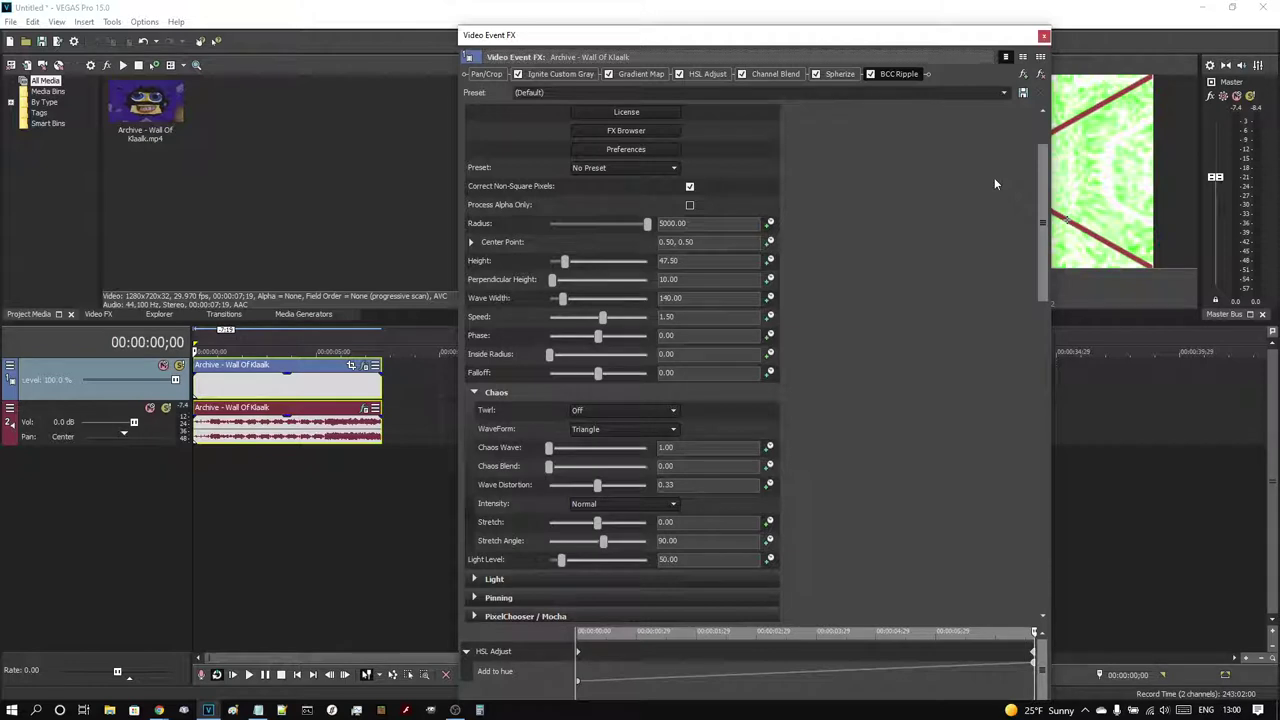
pyautogui.click(1045, 36)
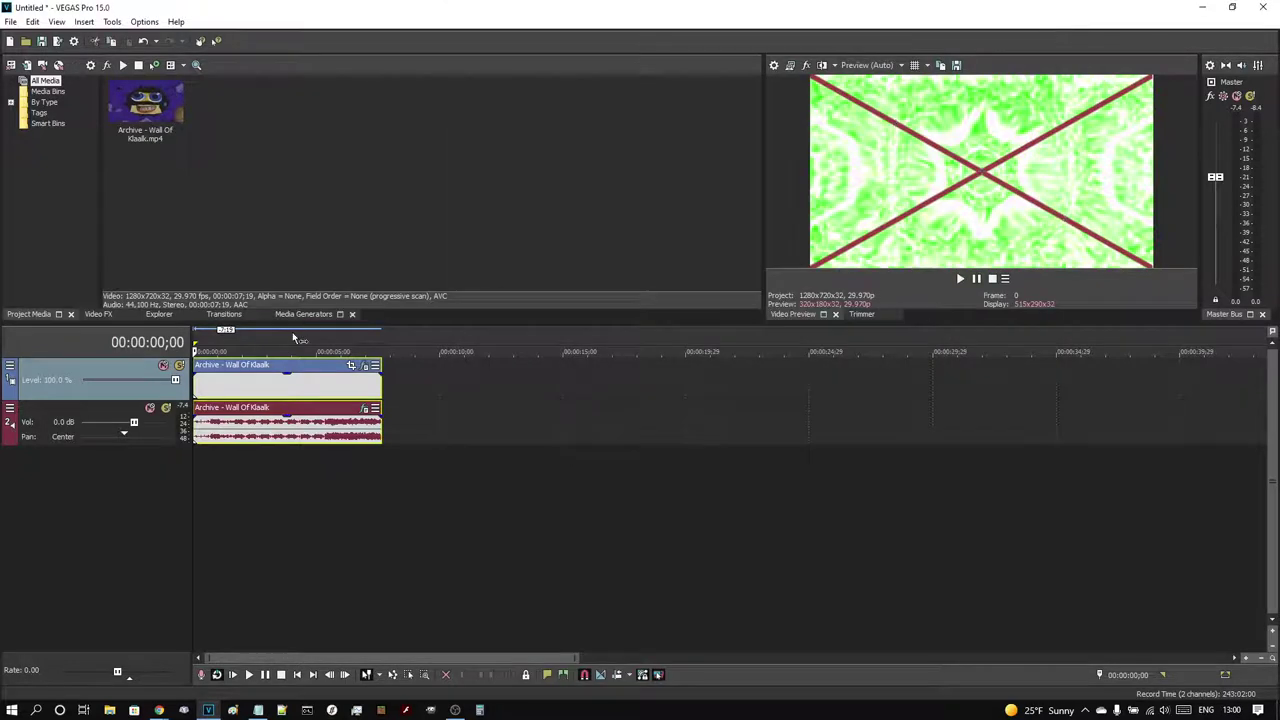
# Step: Open the clip's audio effects and examine the Chorus, ExpressFX Distortion, ExpressFX Equalization, Reverb and tb_grumblebum settings
pyautogui.click(364, 408)
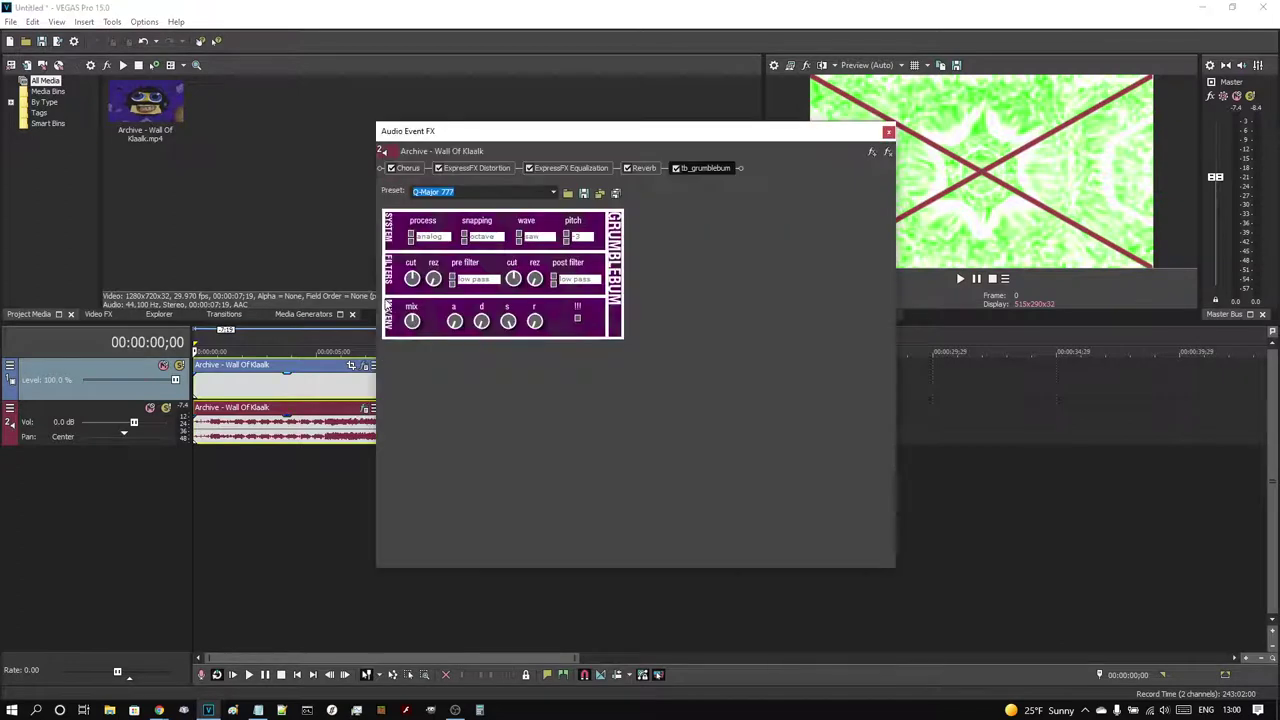
pyautogui.click(408, 168)
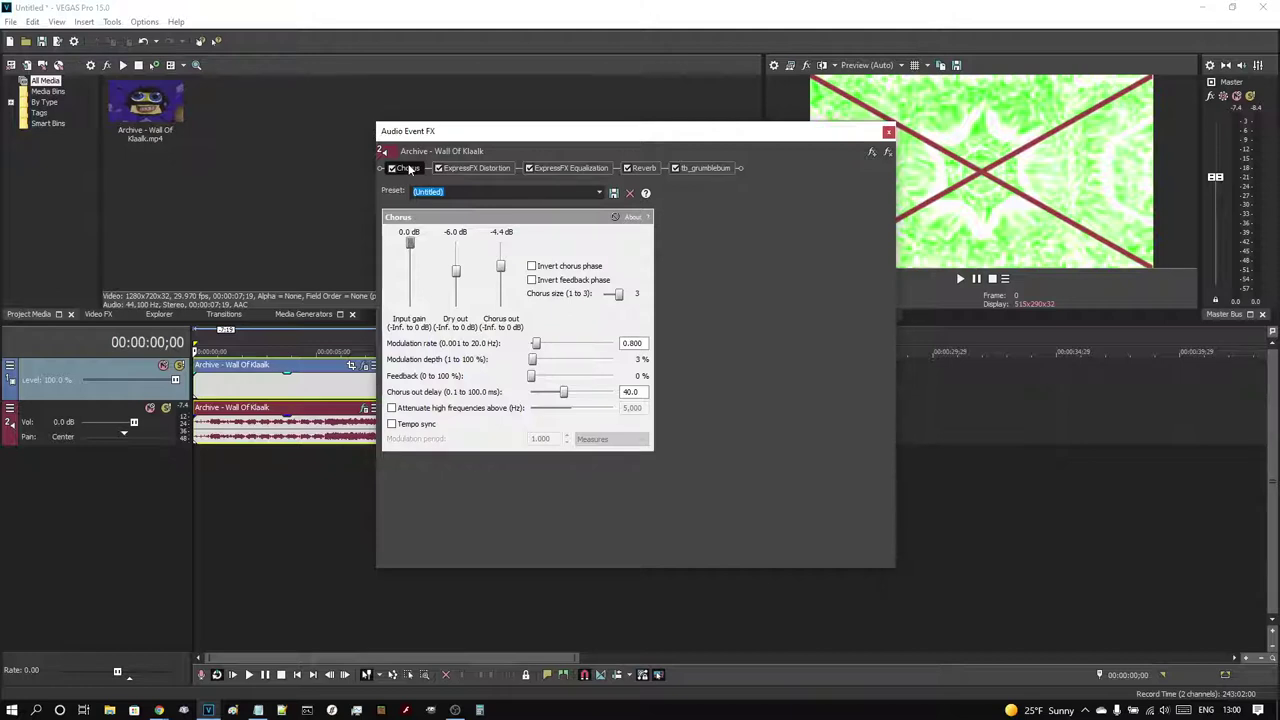
pyautogui.click(471, 168)
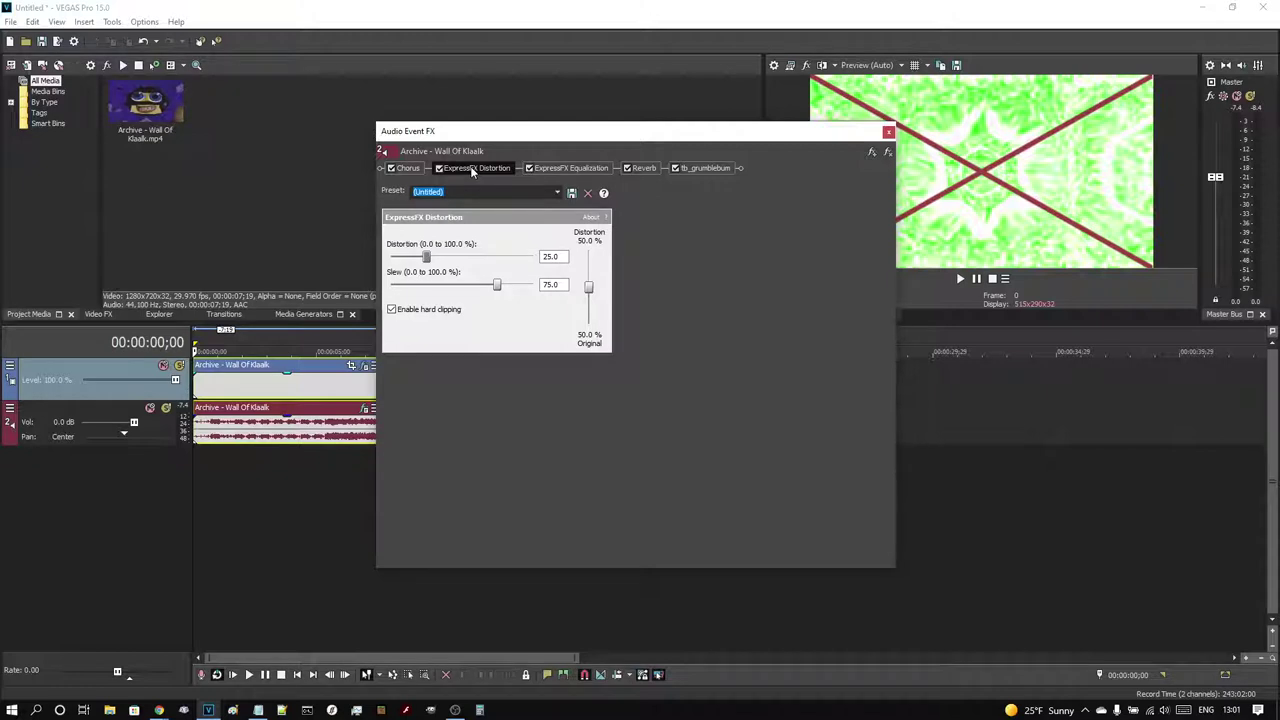
pyautogui.click(569, 168)
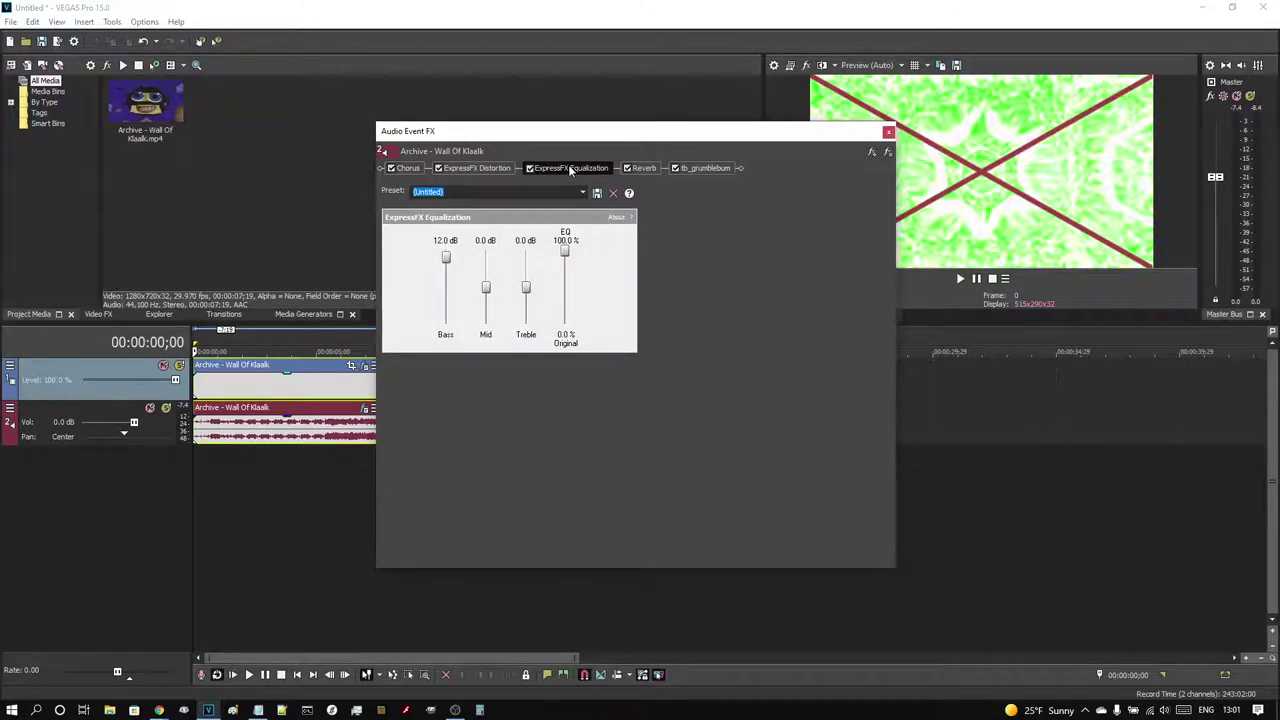
pyautogui.click(649, 172)
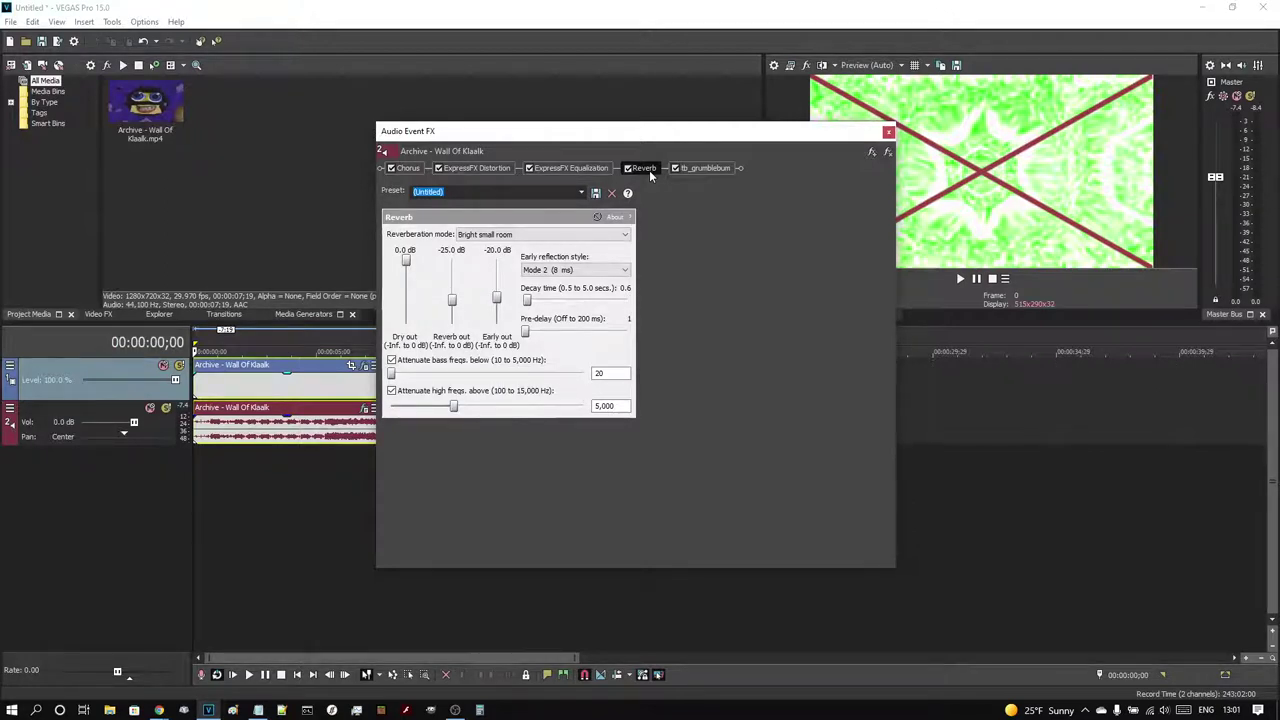
pyautogui.click(710, 167)
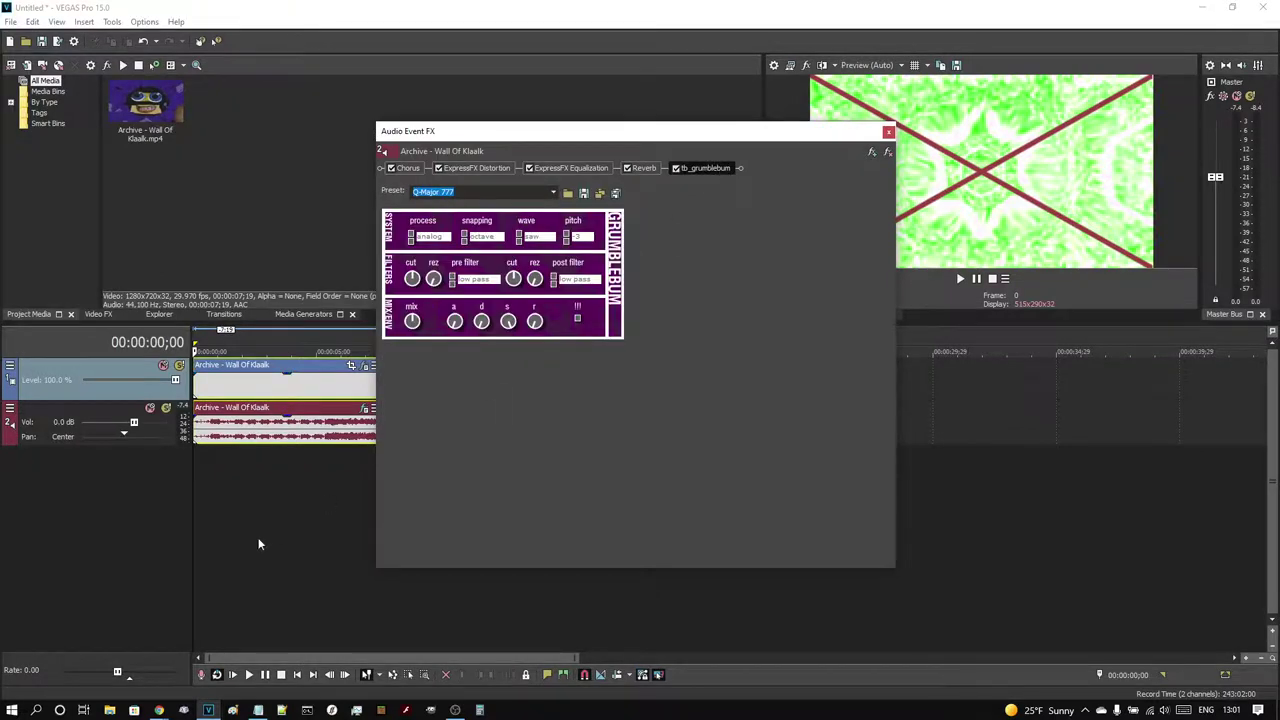
# Step: Switch to the Notepad note and insert "for the Custom Greys effect" after the word "Offset"
pyautogui.moveTo(260, 700)
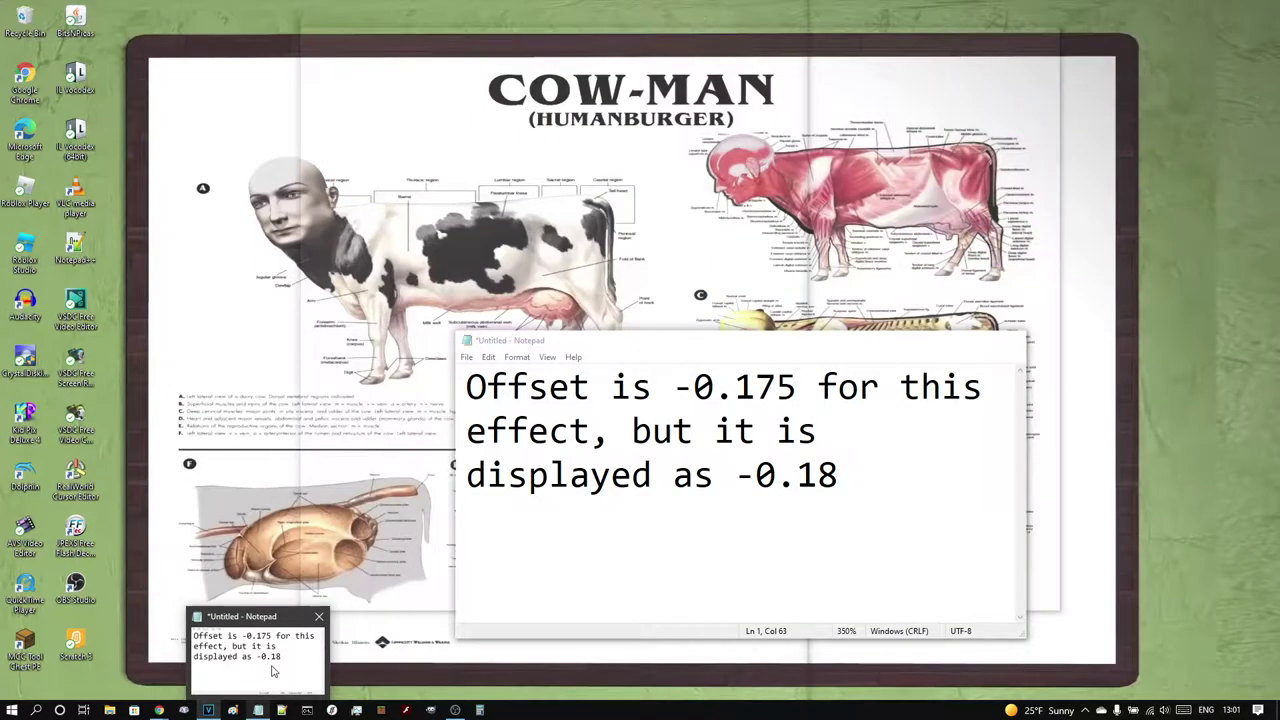
pyautogui.click(273, 671)
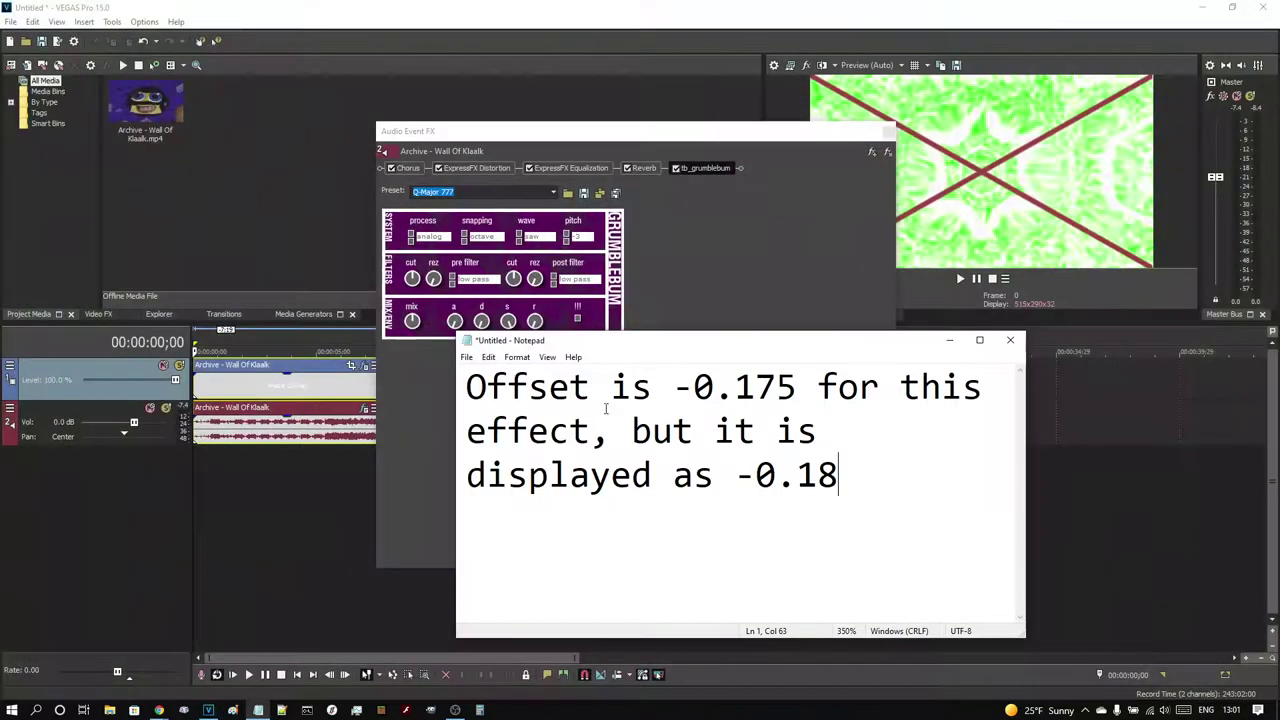
pyautogui.write('for the Custo')
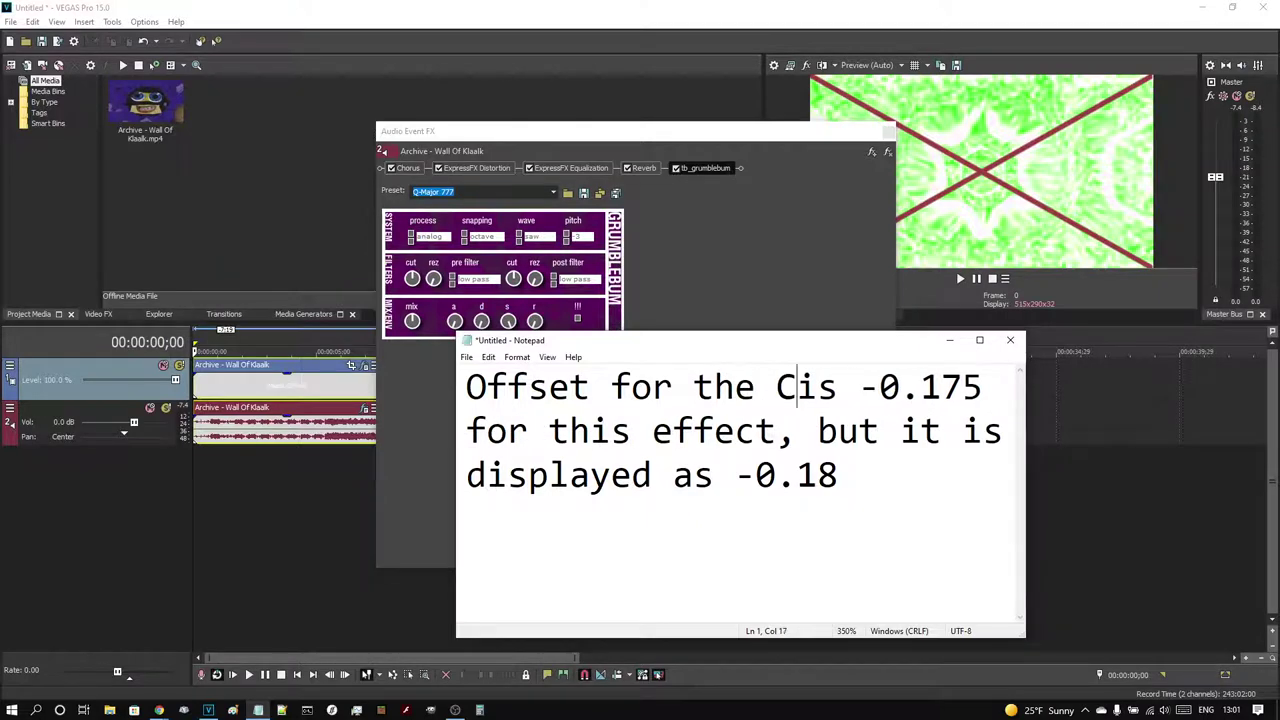
pyautogui.write('m Greys')
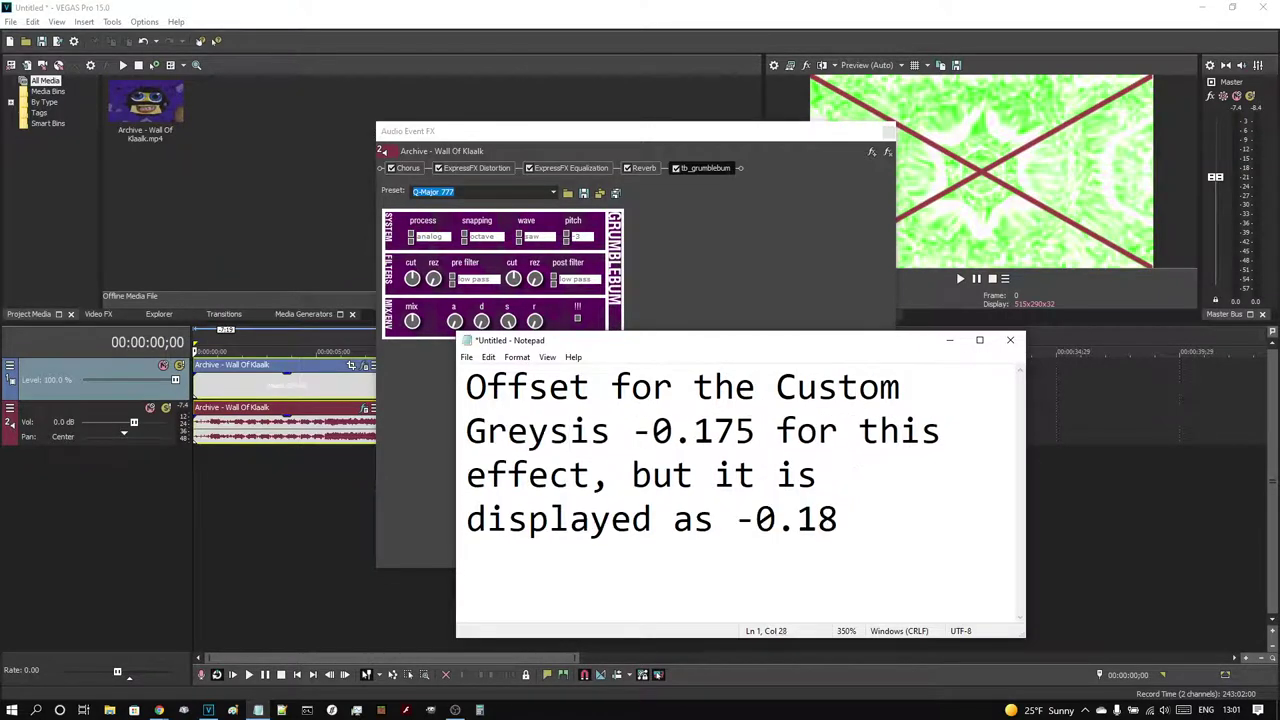
pyautogui.write(' effect')
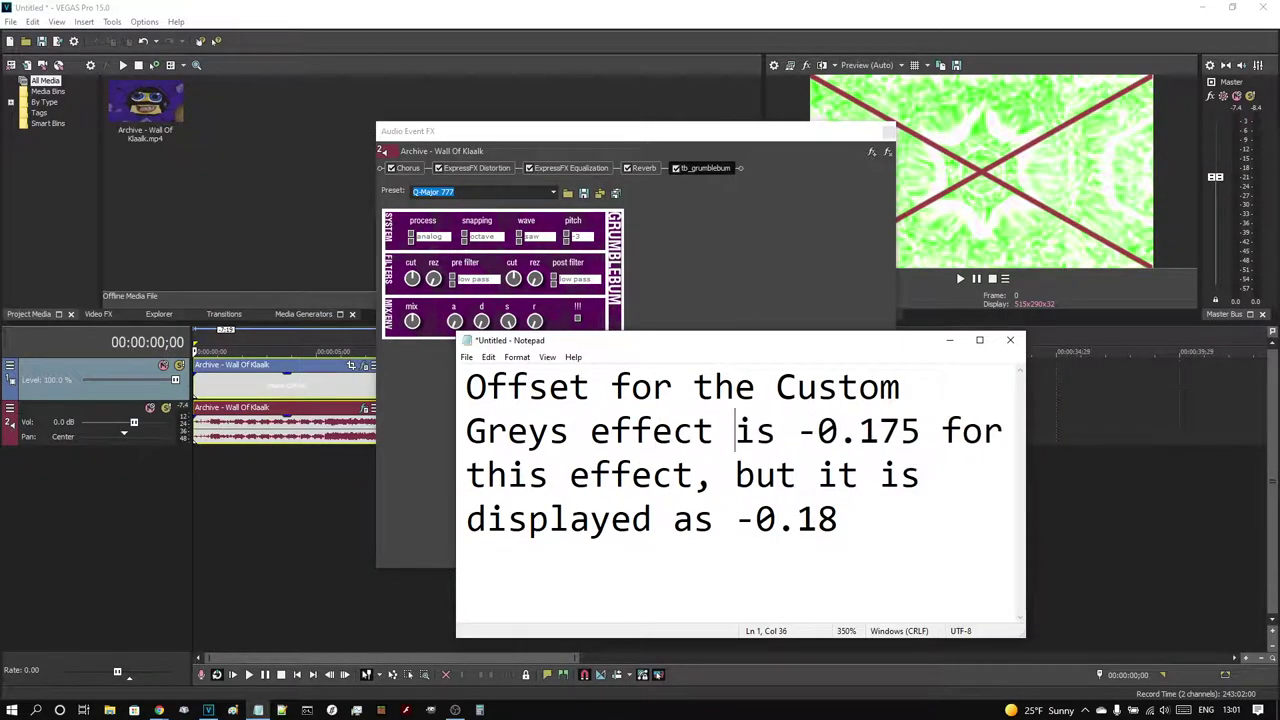
# Step: Close the Audio Event FX window, bring the Notepad note back into view and minimize it
pyautogui.click(889, 133)
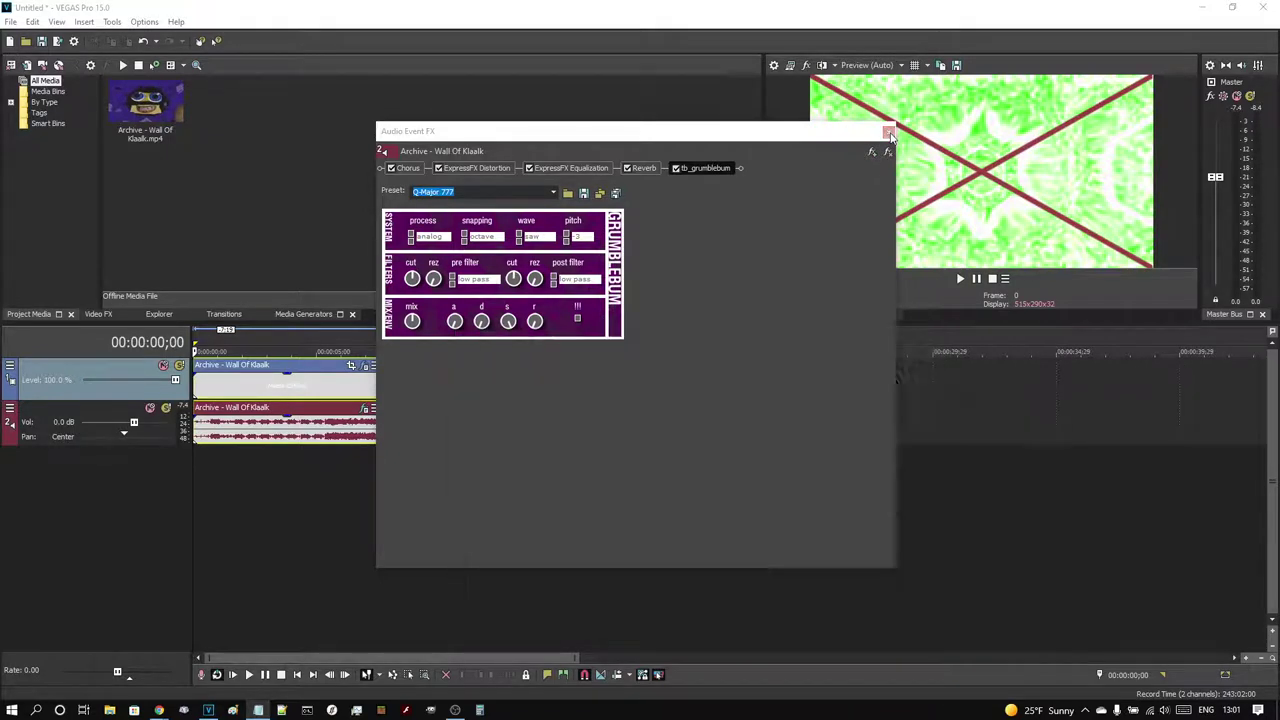
pyautogui.click(257, 710)
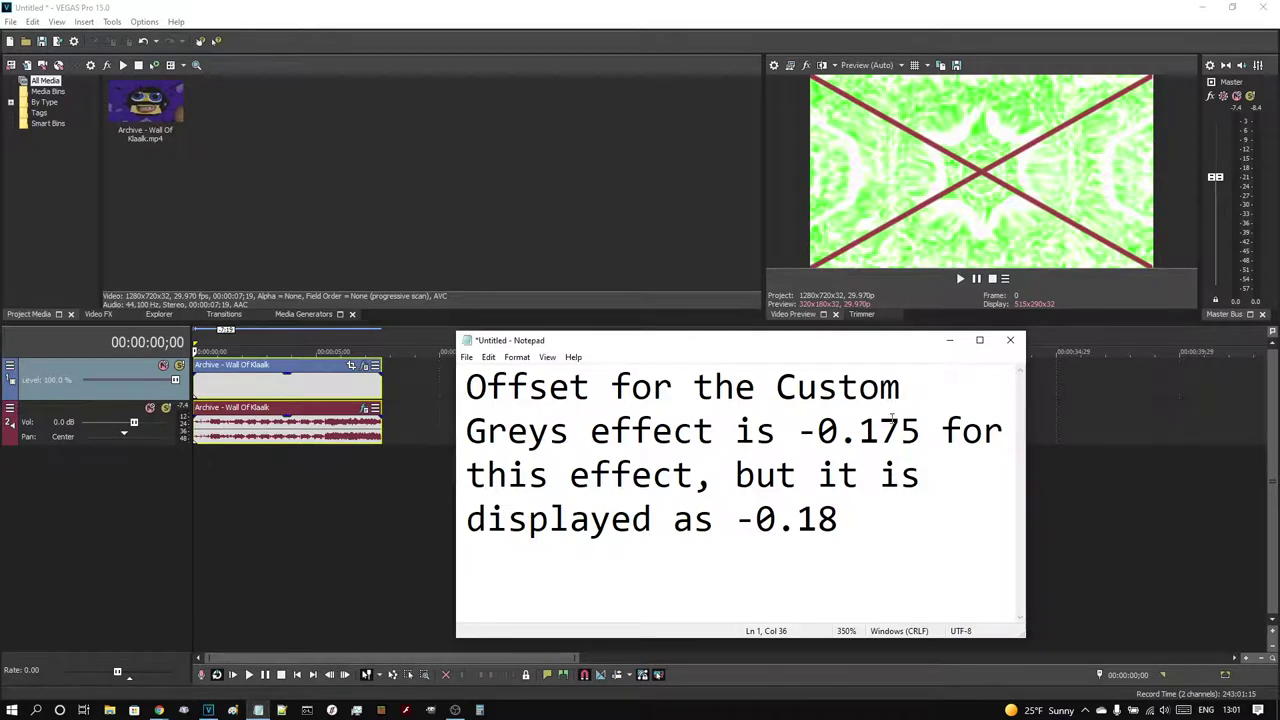
pyautogui.click(950, 345)
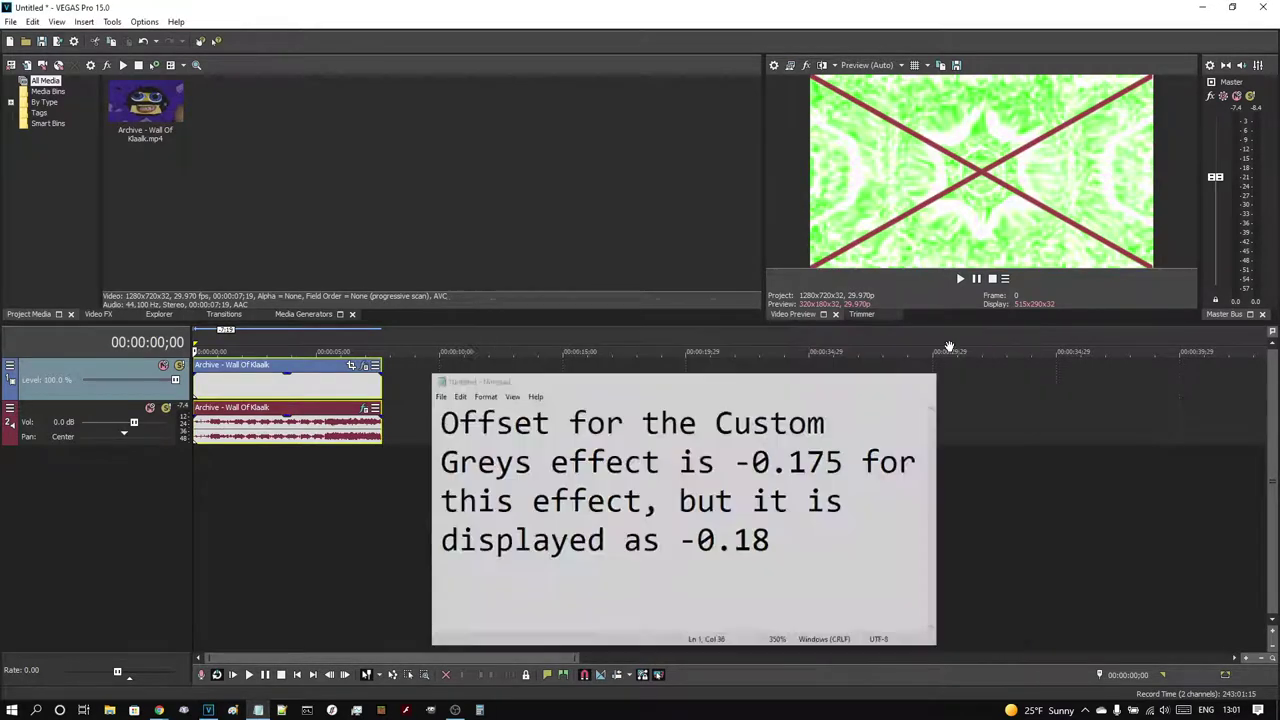
# Step: Play the clip with its effects in the video preview and pause after its end
pyautogui.click(959, 279)
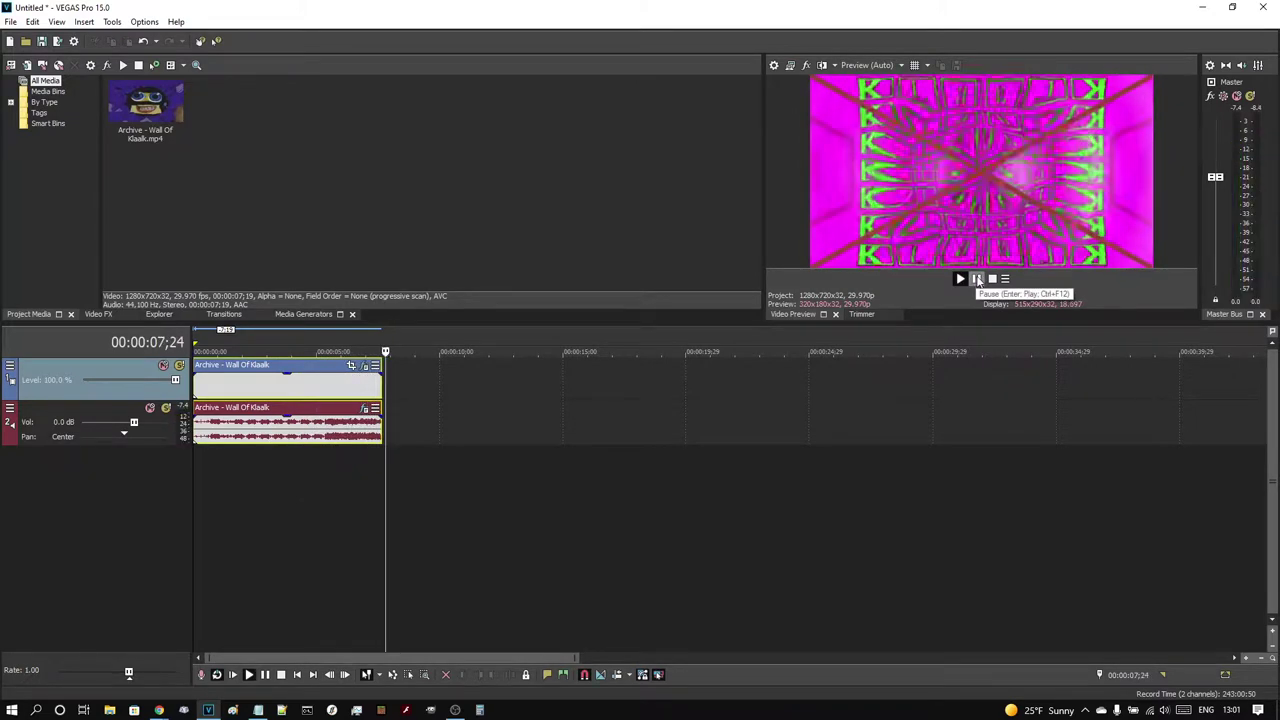
pyautogui.click(977, 280)
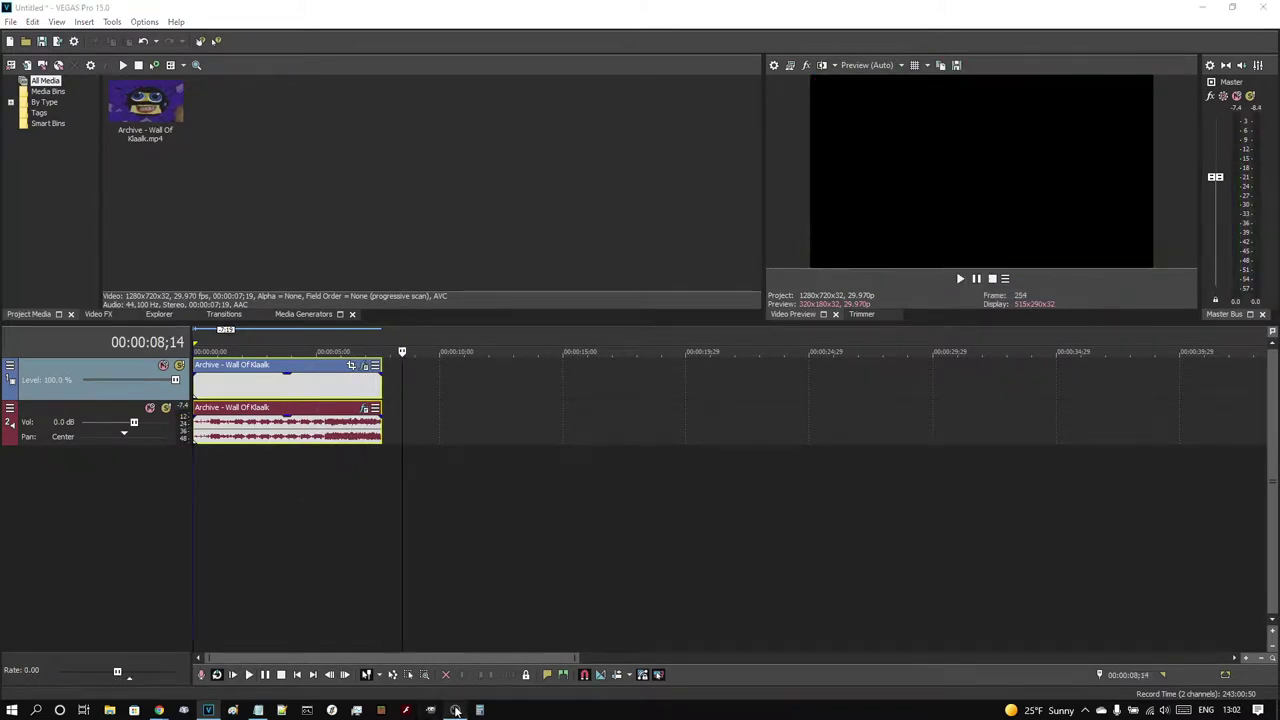